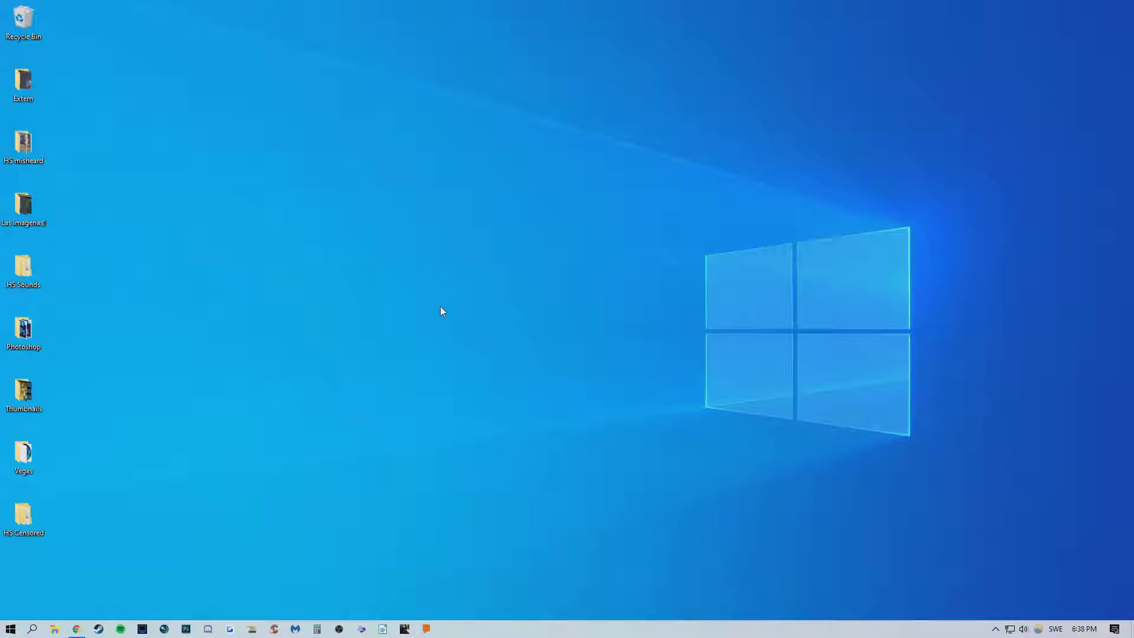
Restart the Windows Explorer process from Task Manager's detailed process list.
{"action": "right_click", "coordinate": [523, 631]}
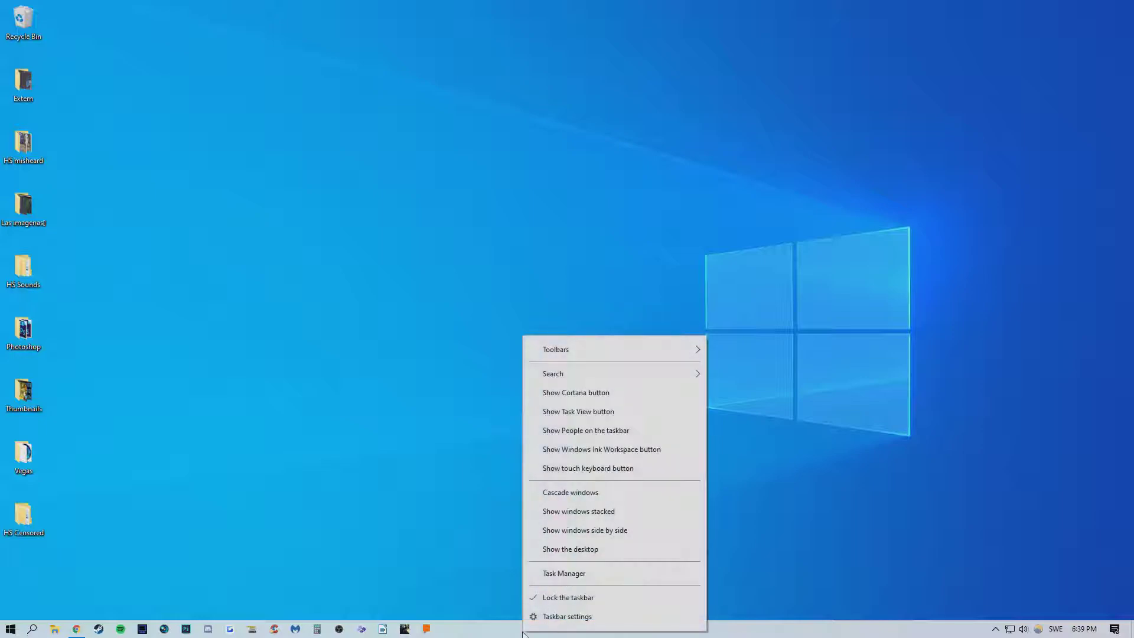
{"action": "left_click", "coordinate": [563, 575]}
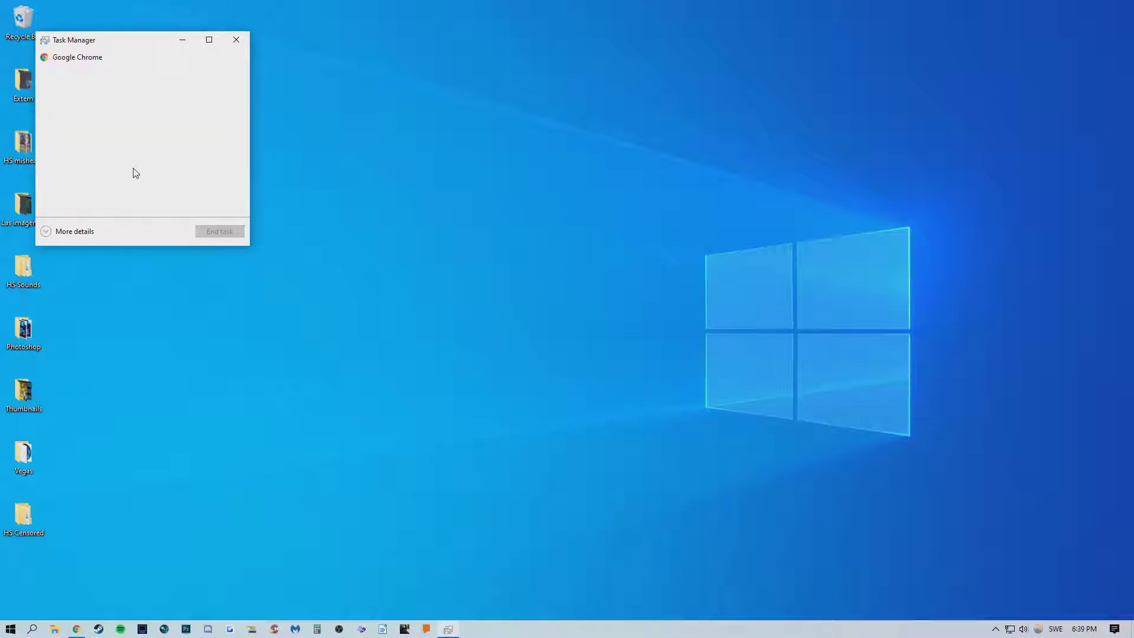
{"action": "left_click", "coordinate": [68, 232]}
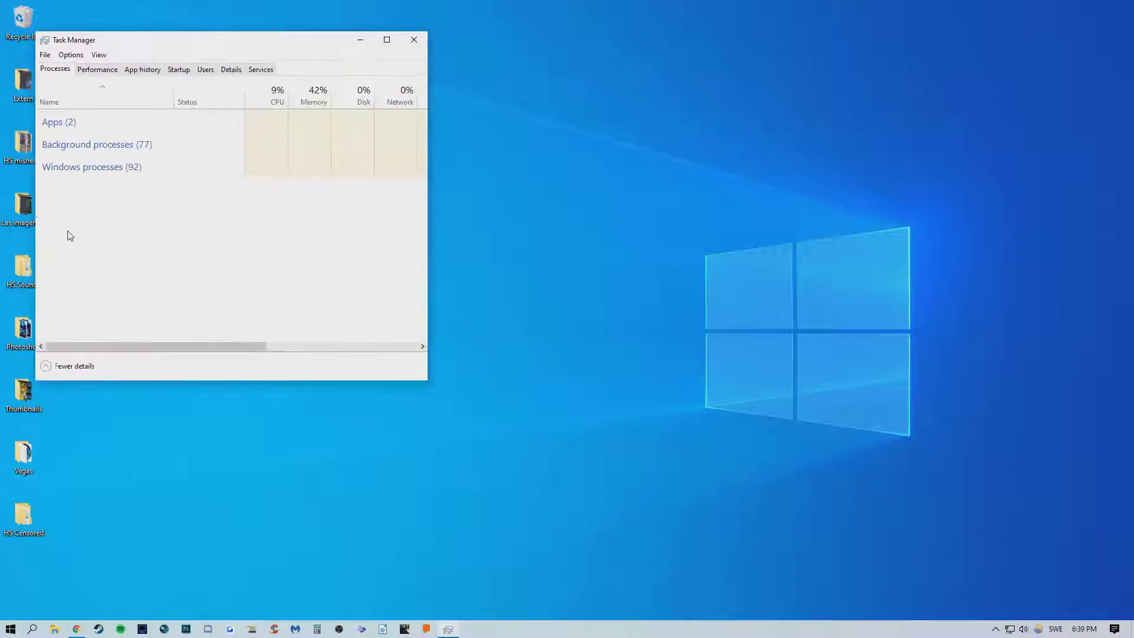
{"action": "left_click_drag", "start_coordinate": [423, 129], "coordinate": [404, 326]}
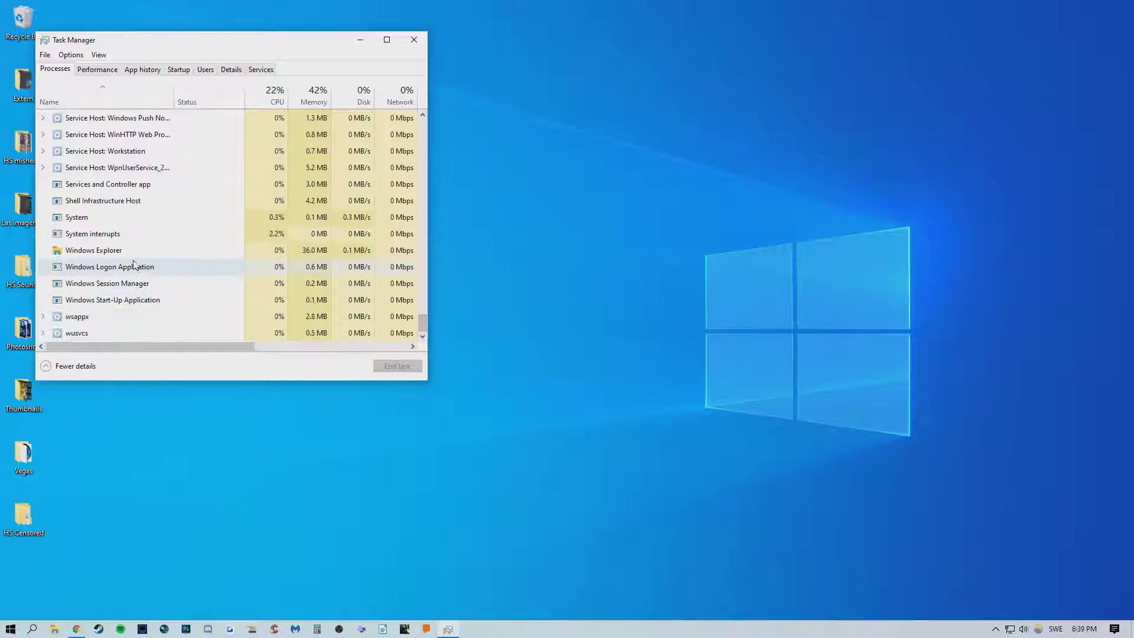
{"action": "left_click", "coordinate": [125, 254]}
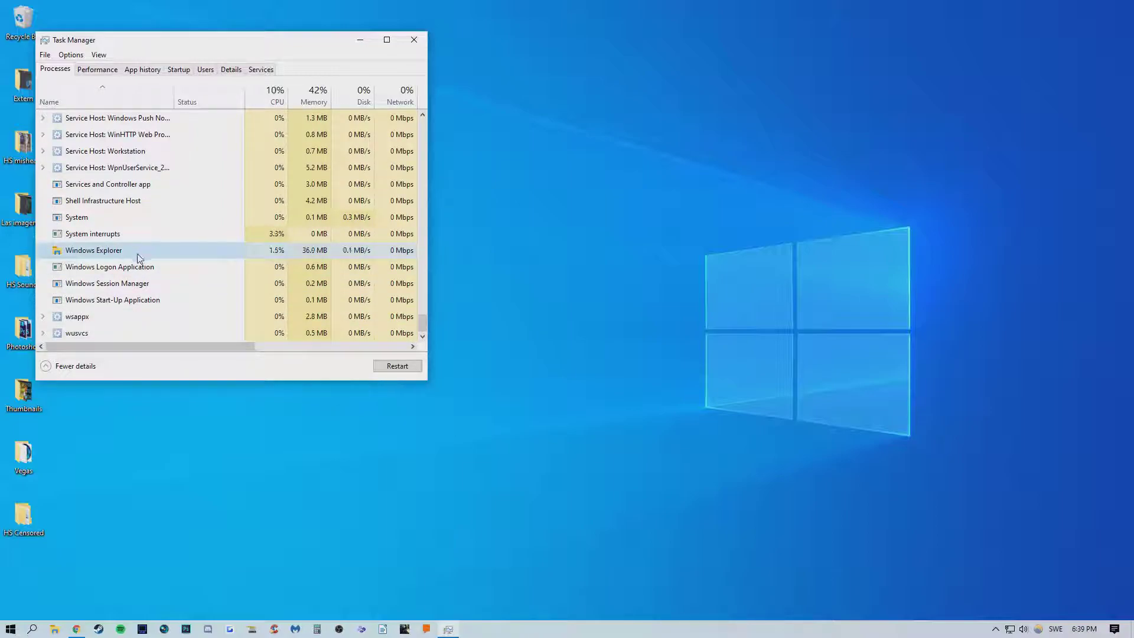
{"action": "left_click", "coordinate": [397, 366]}
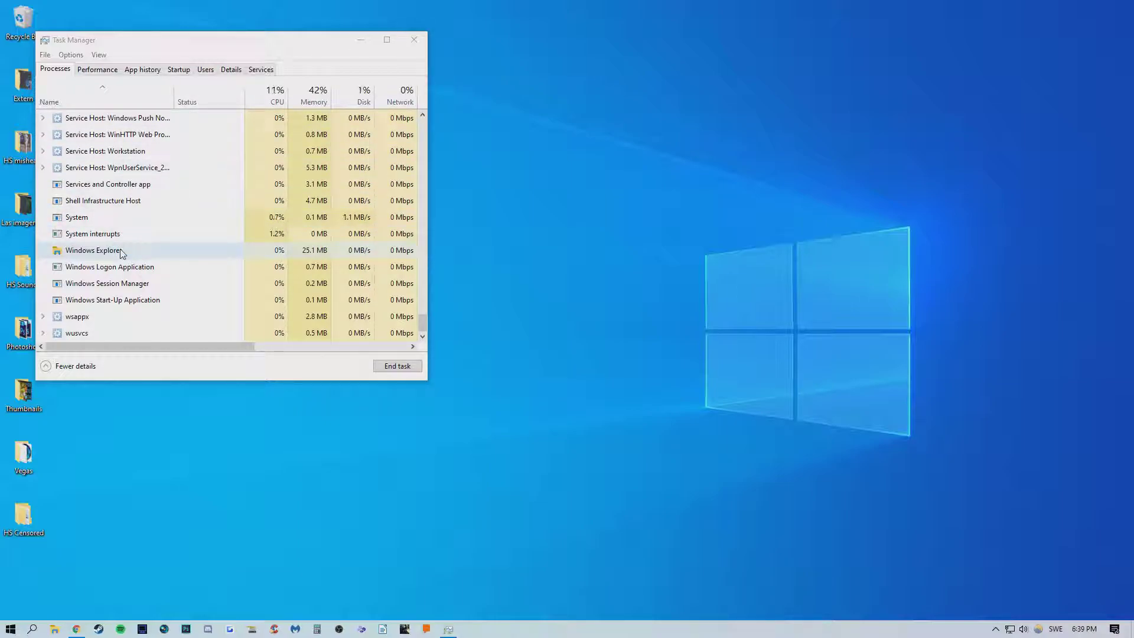
{"action": "left_click_drag", "start_coordinate": [422, 320], "coordinate": [407, 131]}
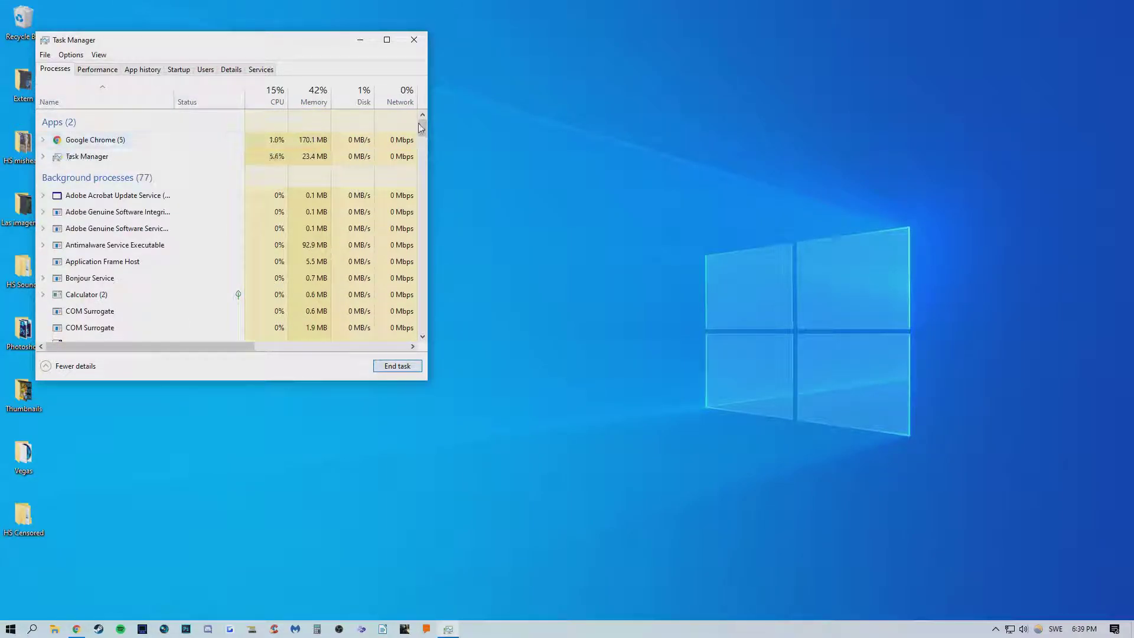
End the Task Manager app from its own Apps list.
{"action": "left_click", "coordinate": [197, 156]}
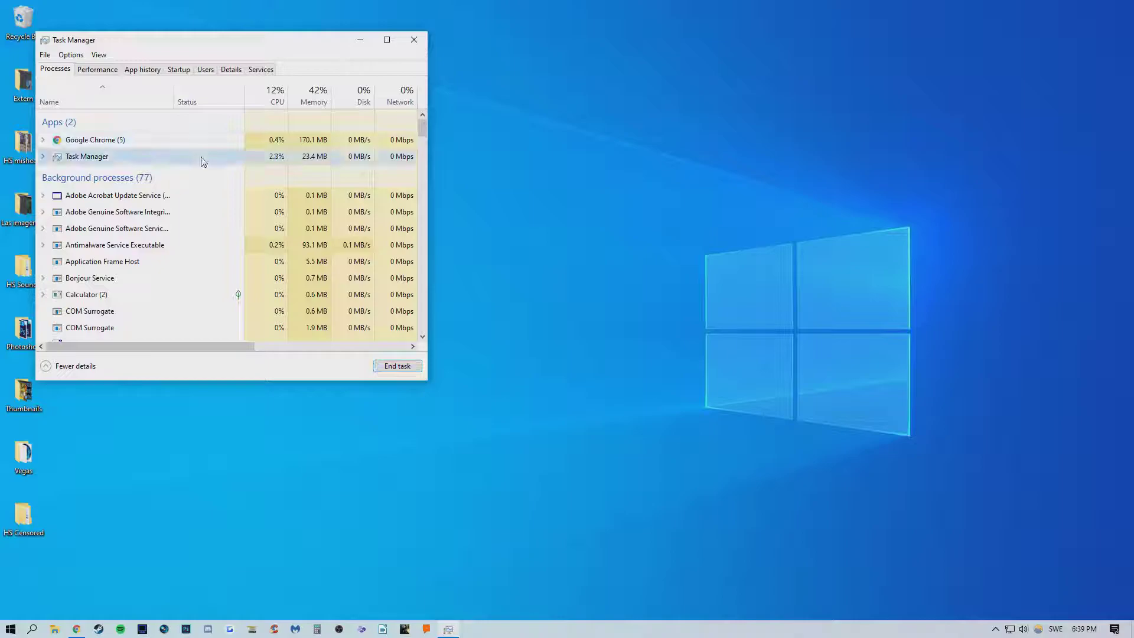
{"action": "left_click", "coordinate": [397, 366]}
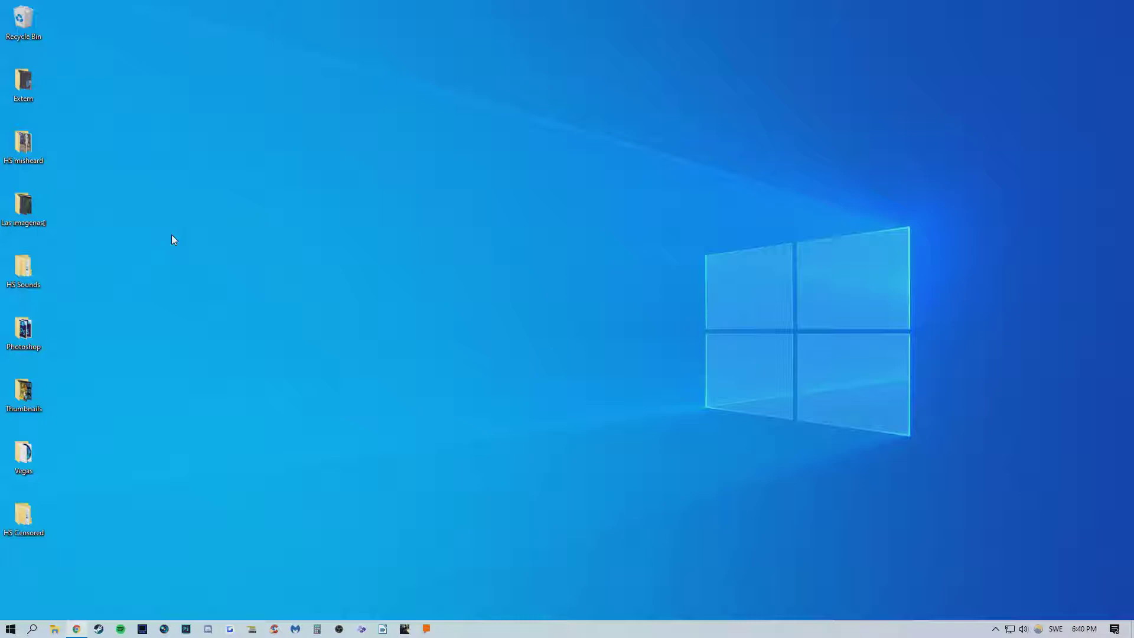
Open the Run box, dismiss it, then reopen it with explorer.exe prefilled.
{"action": "key", "text": "super+r"}
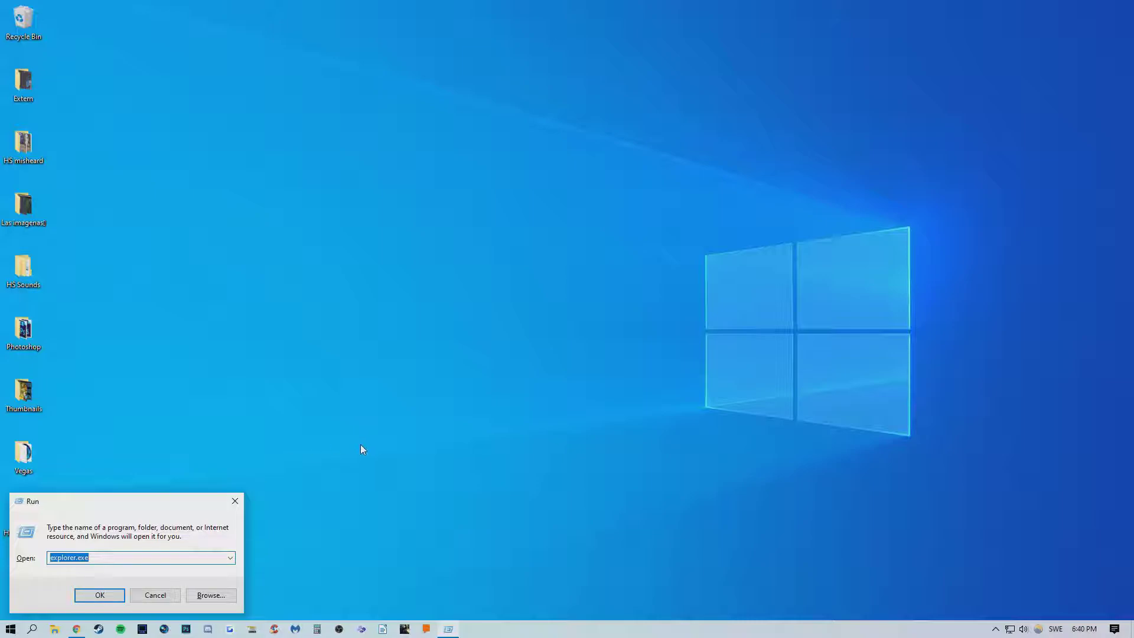
{"action": "left_click", "coordinate": [233, 502]}
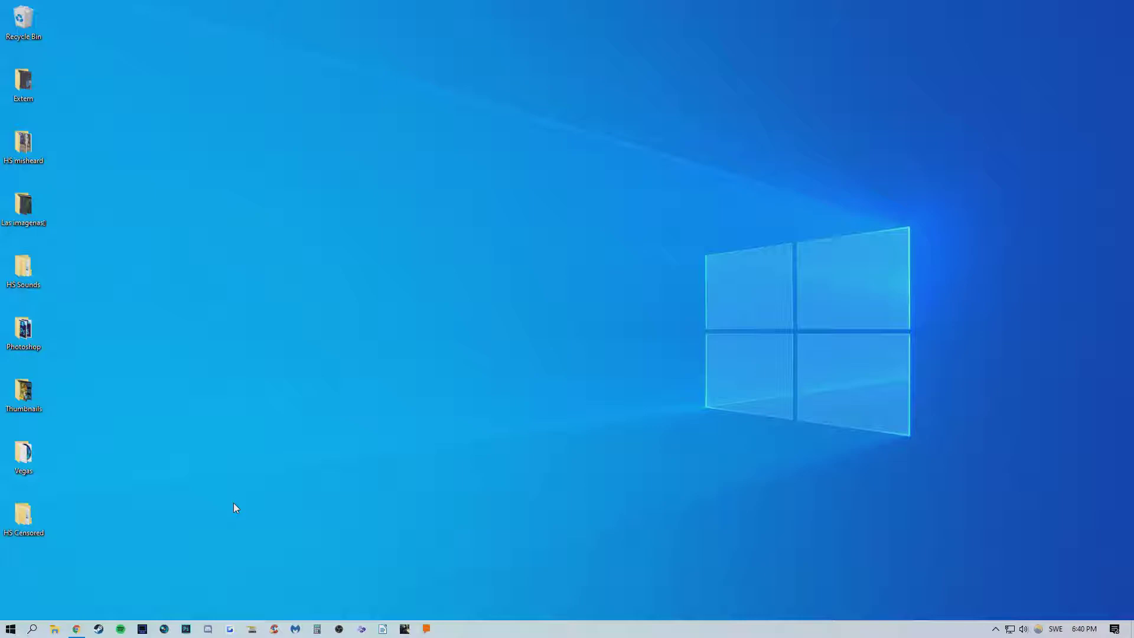
{"action": "key", "text": "super+r"}
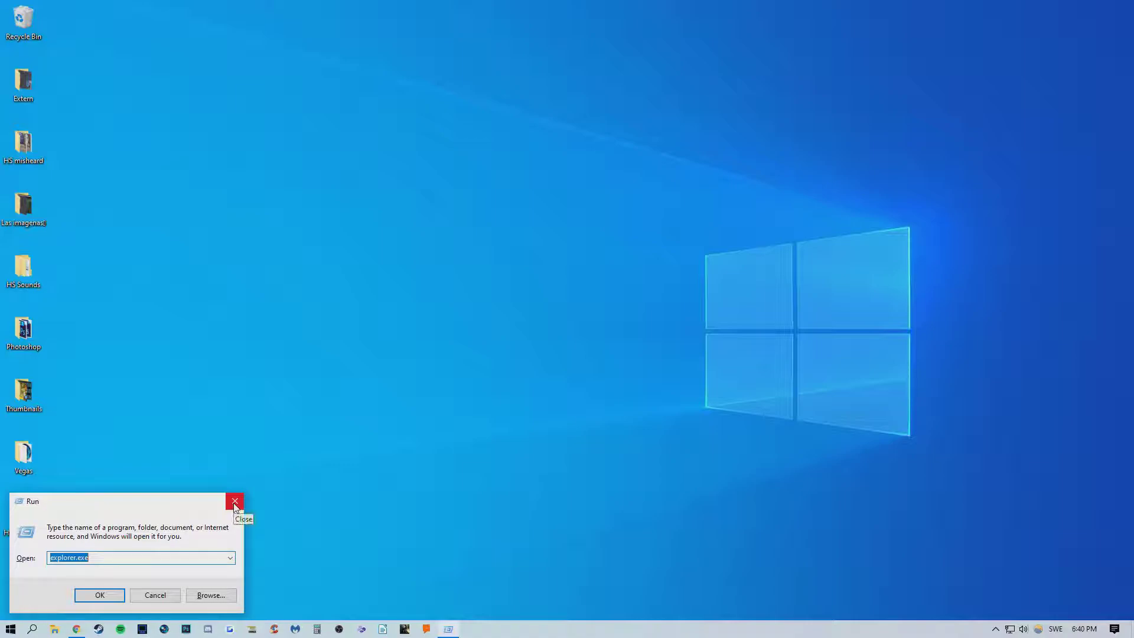